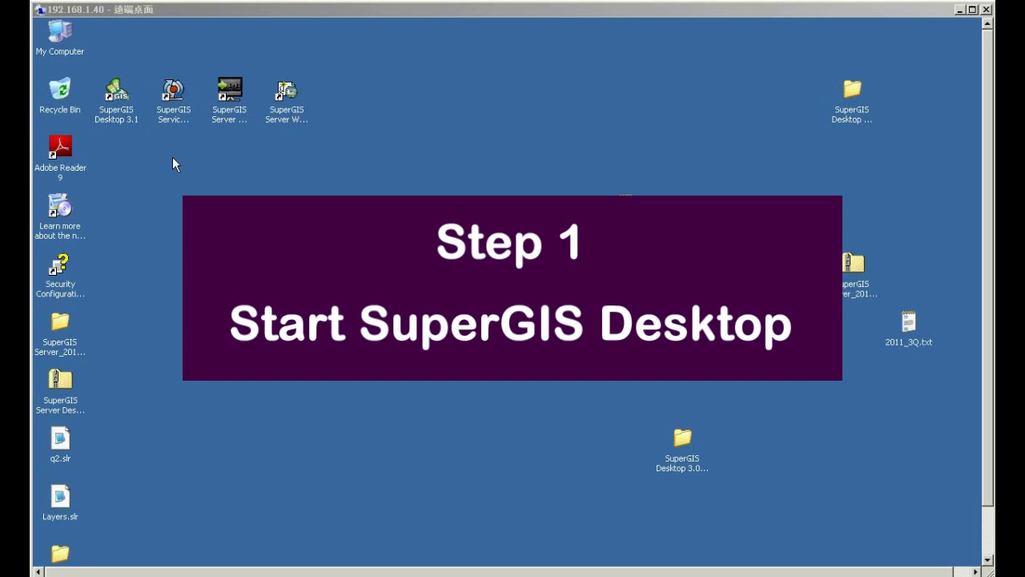
# - Launch SuperGIS Desktop 3.1 and choose Geodatabase Source > Add Layer From Geodatabase
pyautogui.doubleClick(124, 112)
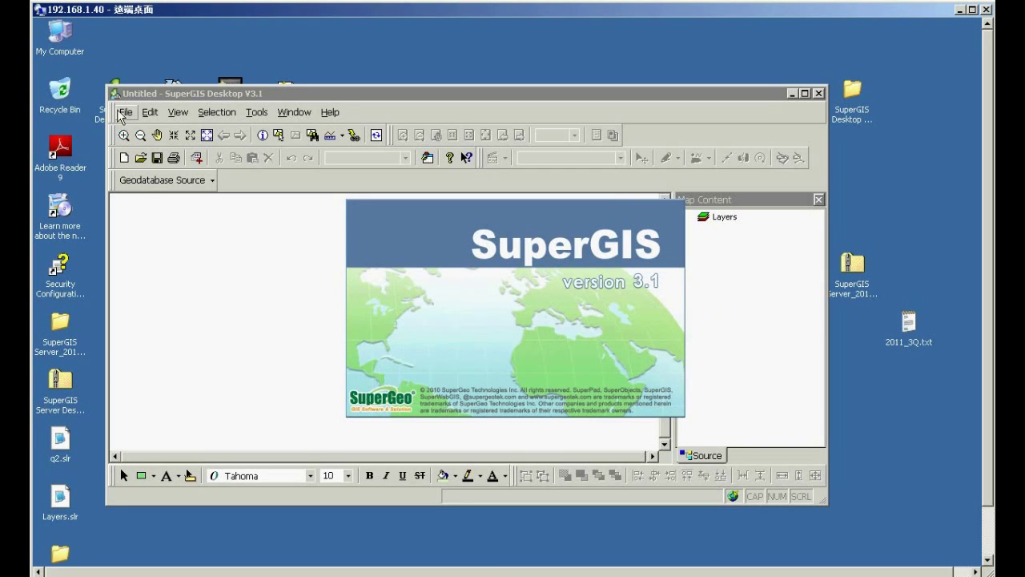
pyautogui.rightClick(274, 184)
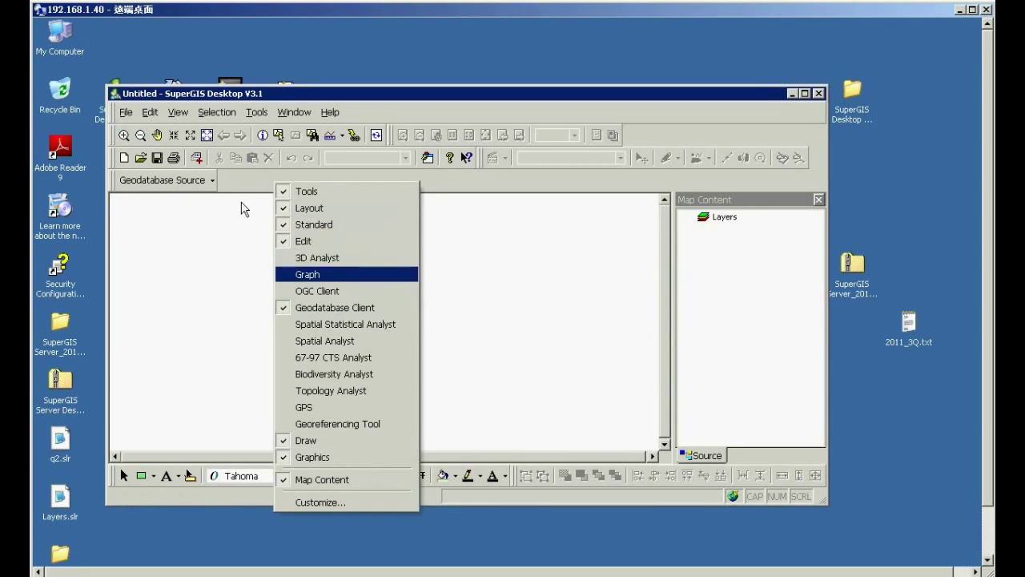
pyautogui.click(215, 193)
pyautogui.click(213, 181)
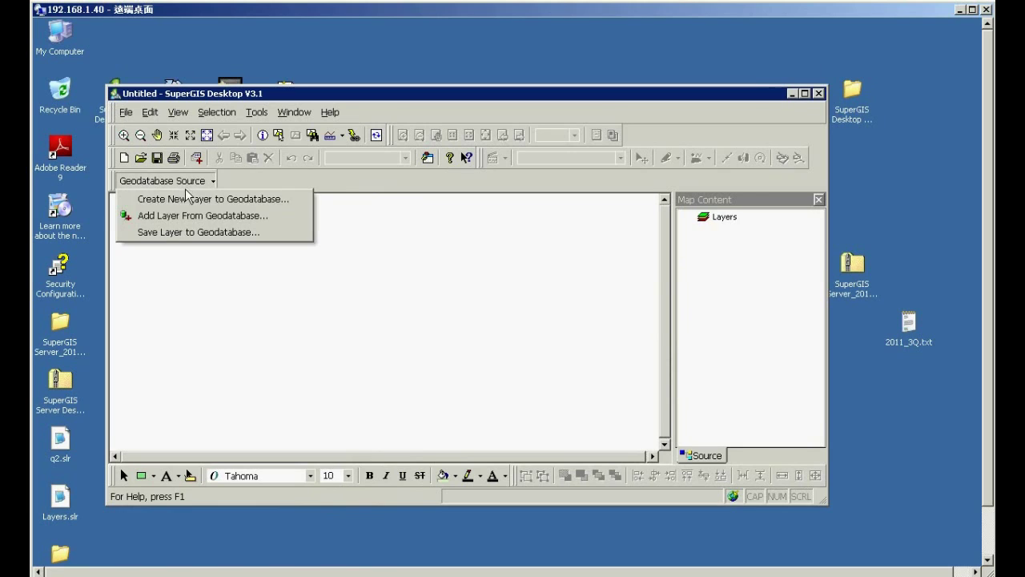
pyautogui.click(278, 219)
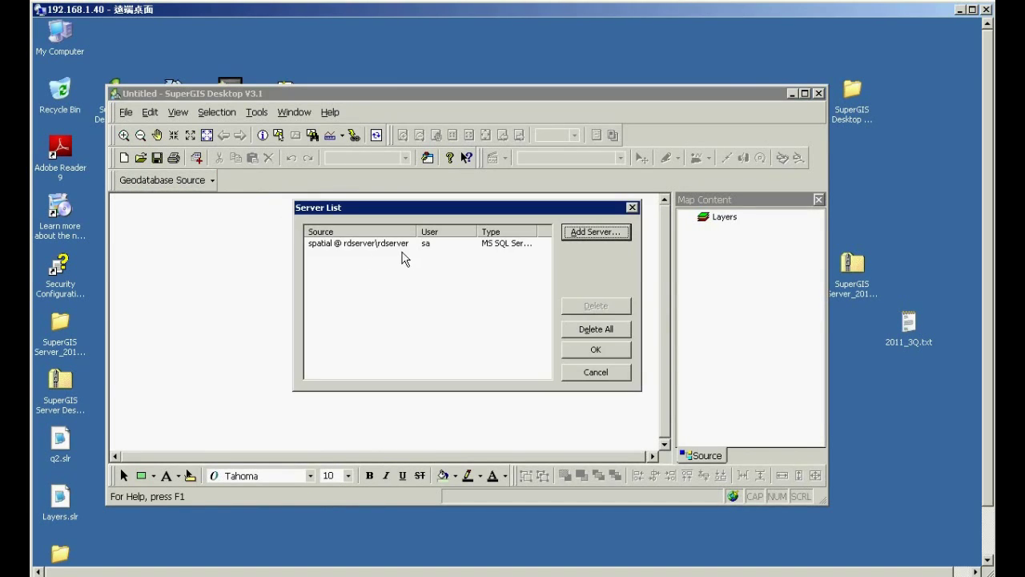
# - Delete all saved server connections and start a new MS SQL Server connection
pyautogui.click(401, 244)
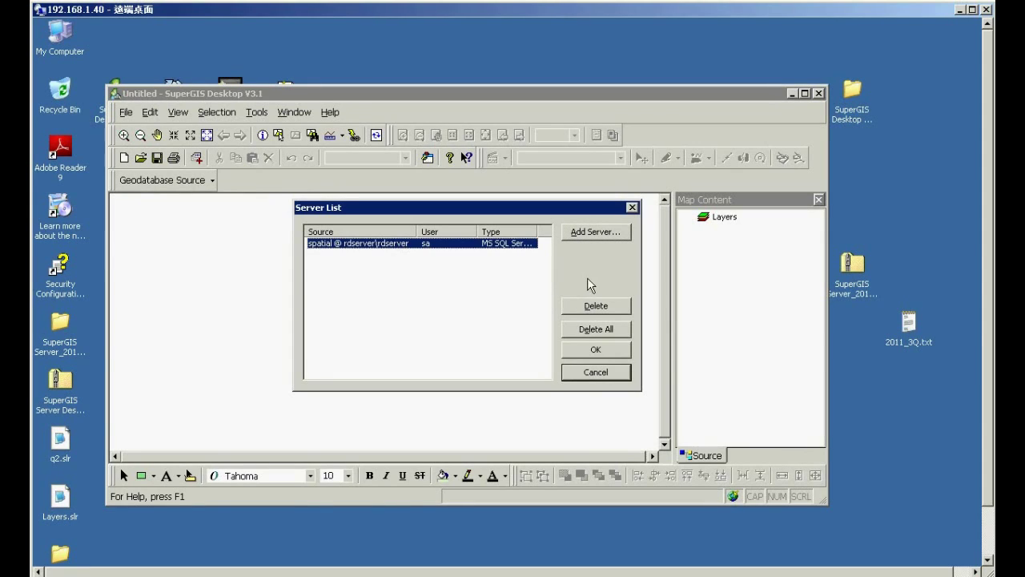
pyautogui.click(603, 333)
pyautogui.click(603, 238)
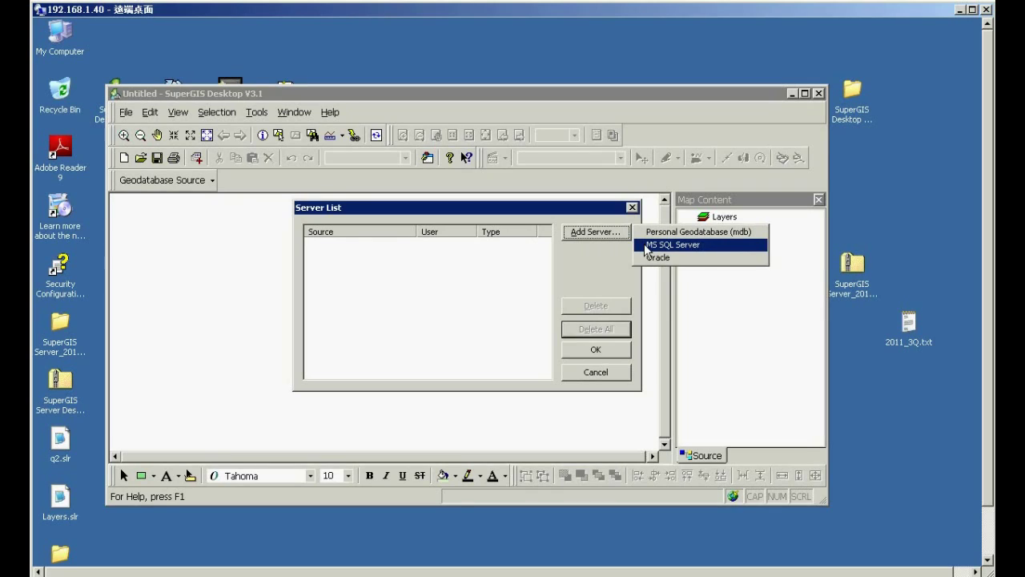
pyautogui.click(645, 245)
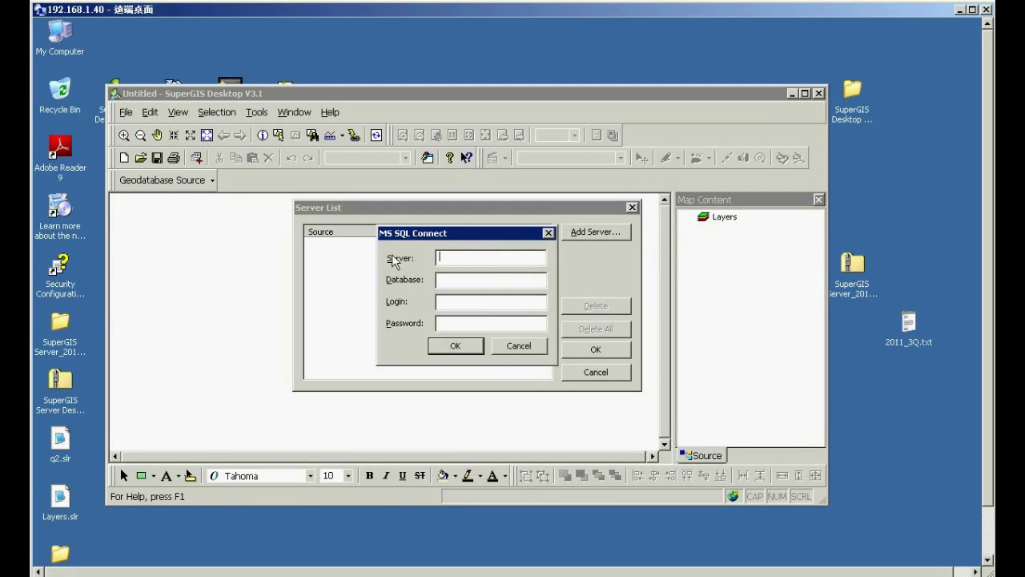
# - Enter server rdserver\rdserver, database spatial, login sa and the password, then confirm
pyautogui.write('rdsev')
pyautogui.write('ver\\rdserver')
pyautogui.click(455, 282)
pyautogui.write('spatial')
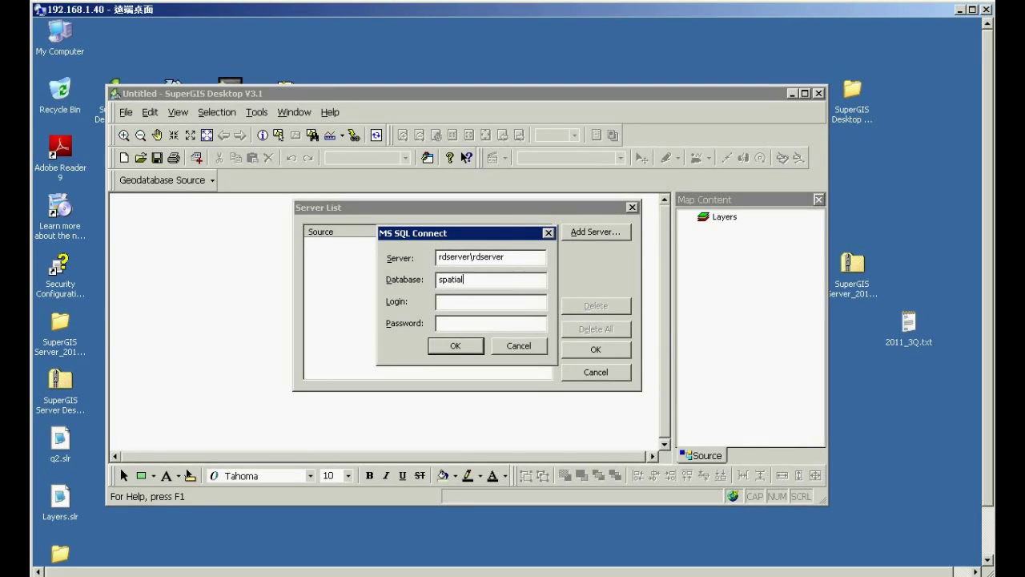
pyautogui.write('sa')
pyautogui.click(486, 323)
pyautogui.click(453, 345)
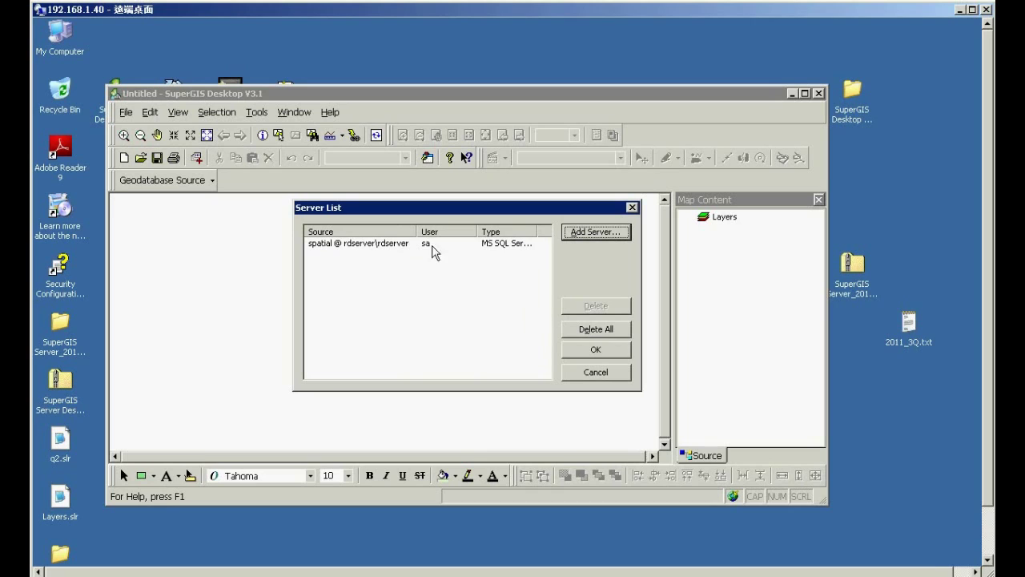
# - Add the SHP_Polygon_MSSQL table from spatial @ rdserver\rdserver and zoom to full extent
pyautogui.click(387, 244)
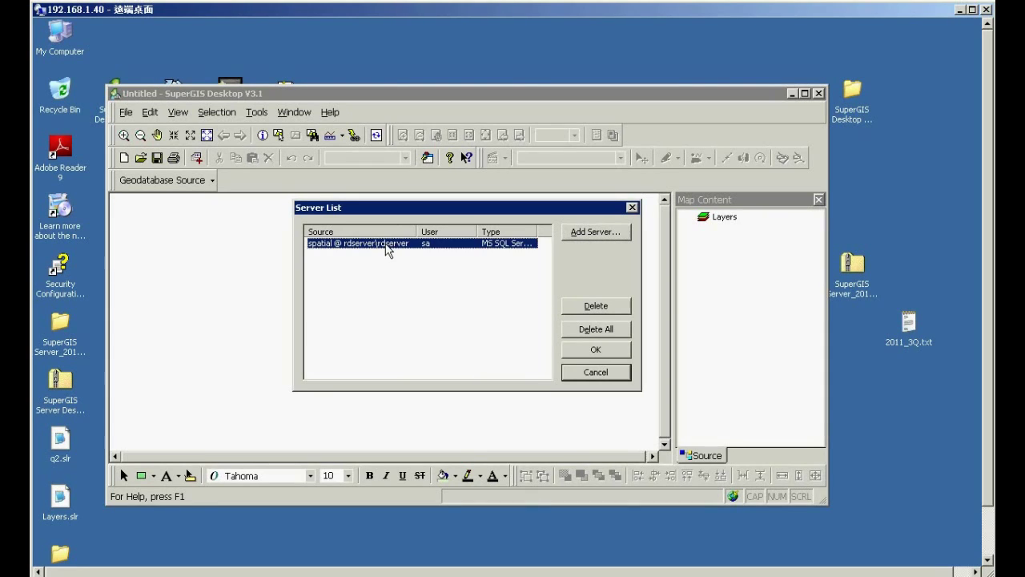
pyautogui.click(591, 357)
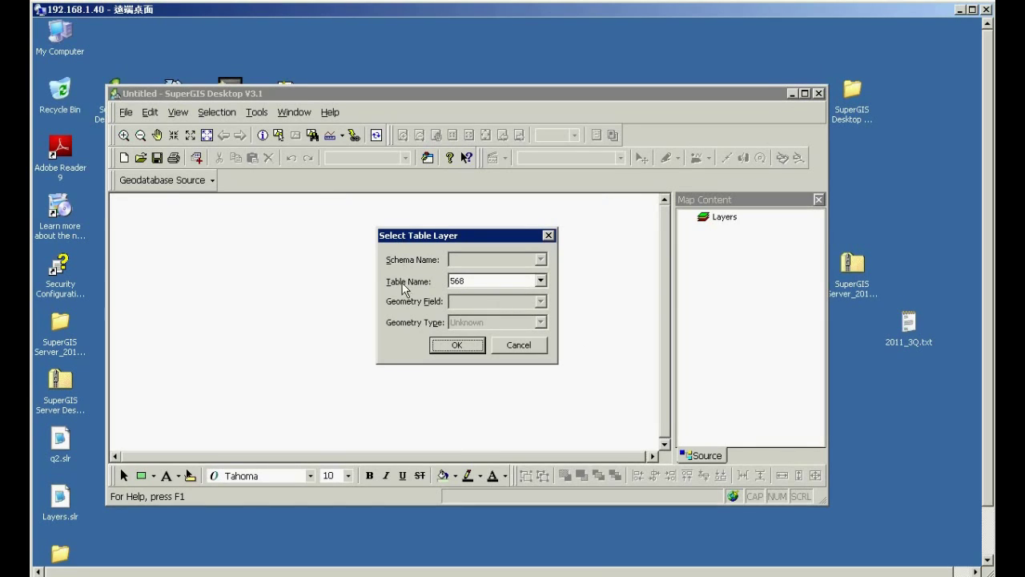
pyautogui.click(543, 282)
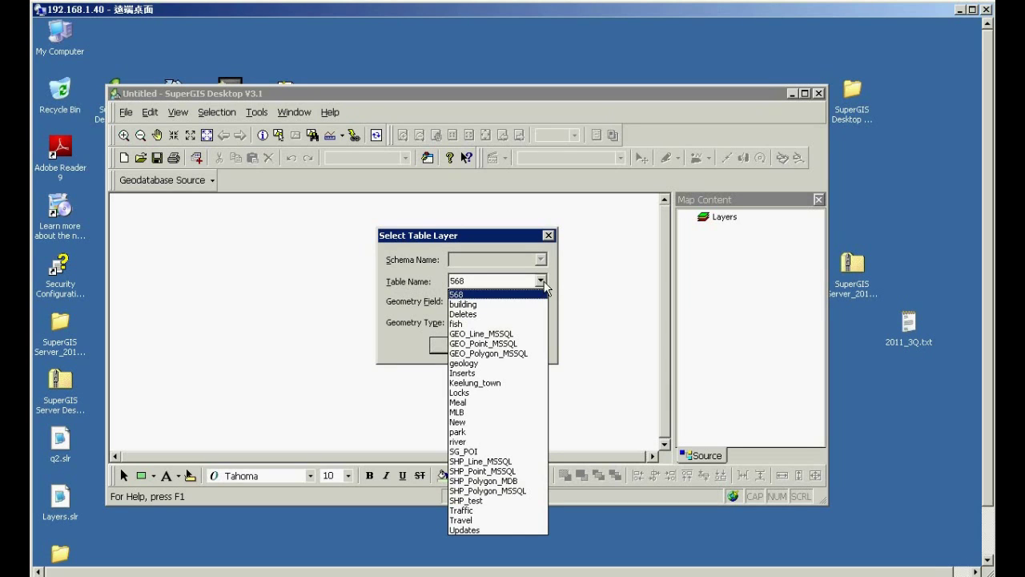
pyautogui.click(513, 490)
pyautogui.click(468, 351)
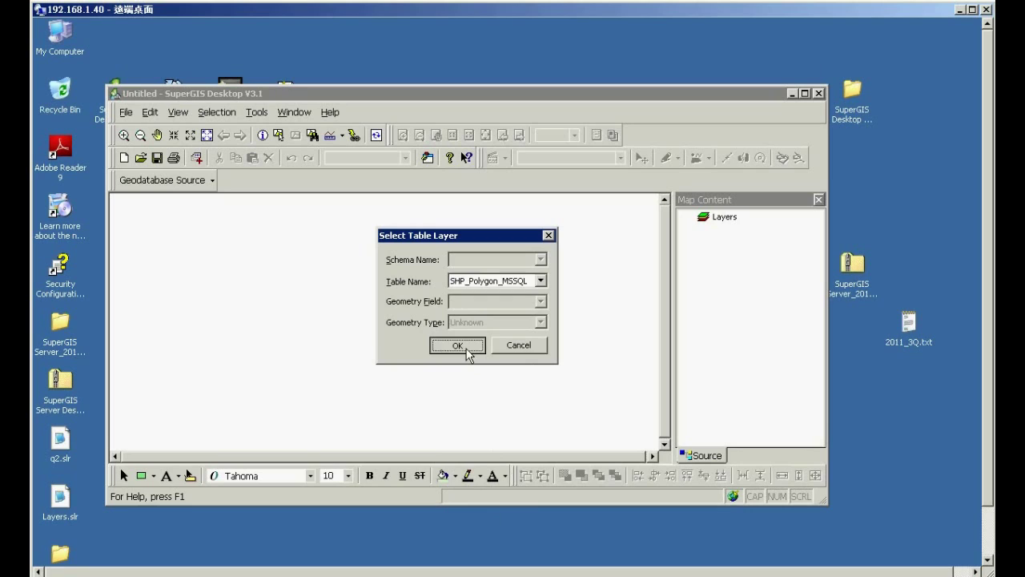
pyautogui.click(206, 136)
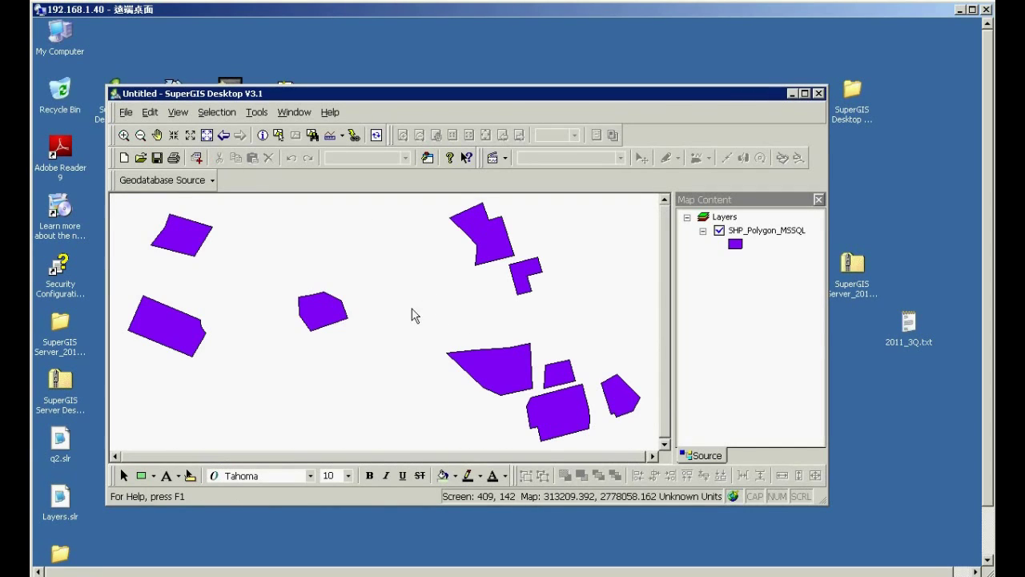
# - Export all layers to Layers.slr in a new C:\sql1 folder, then close without saving the map
pyautogui.rightClick(750, 218)
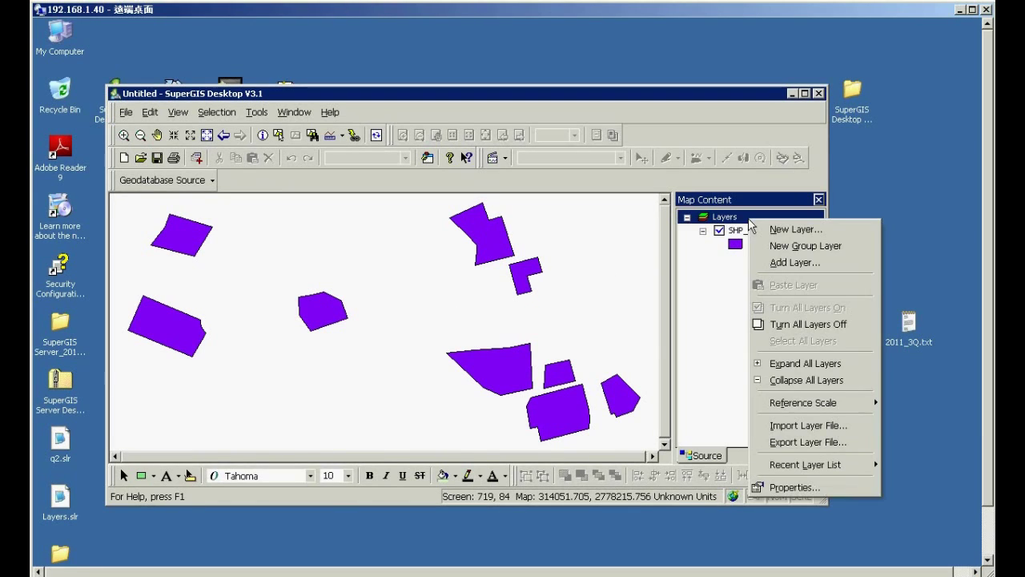
pyautogui.click(812, 442)
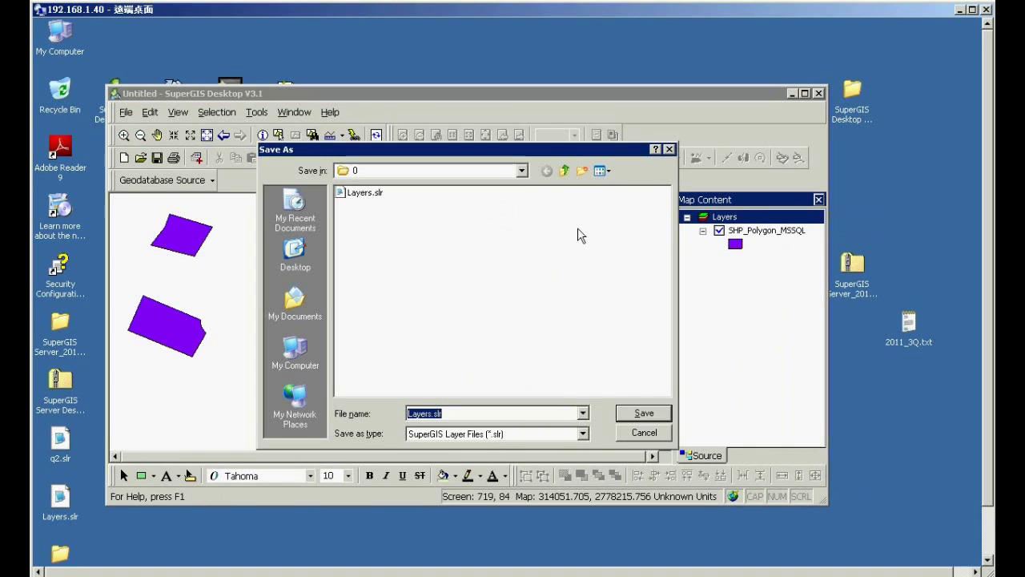
pyautogui.click(521, 171)
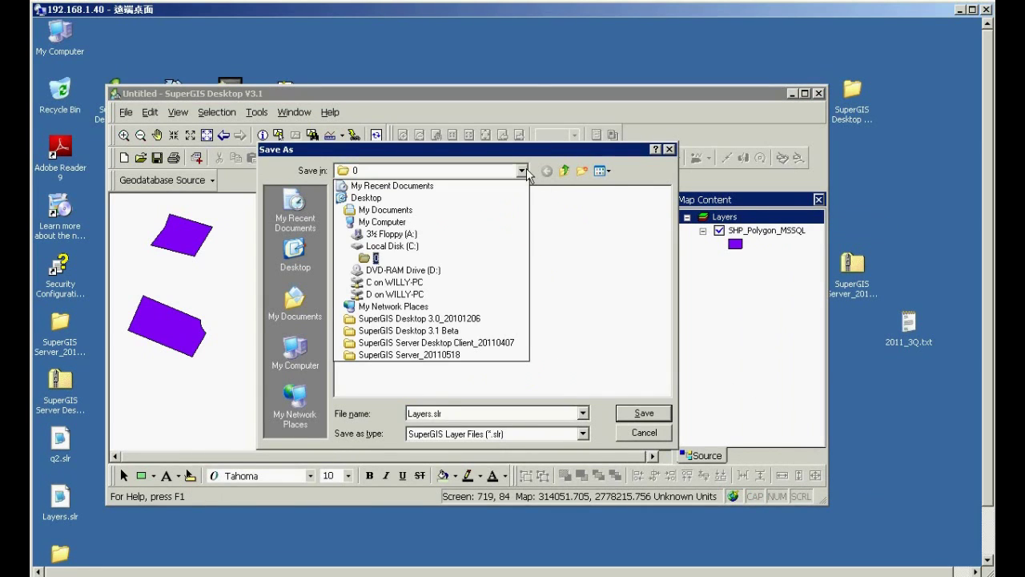
pyautogui.click(403, 246)
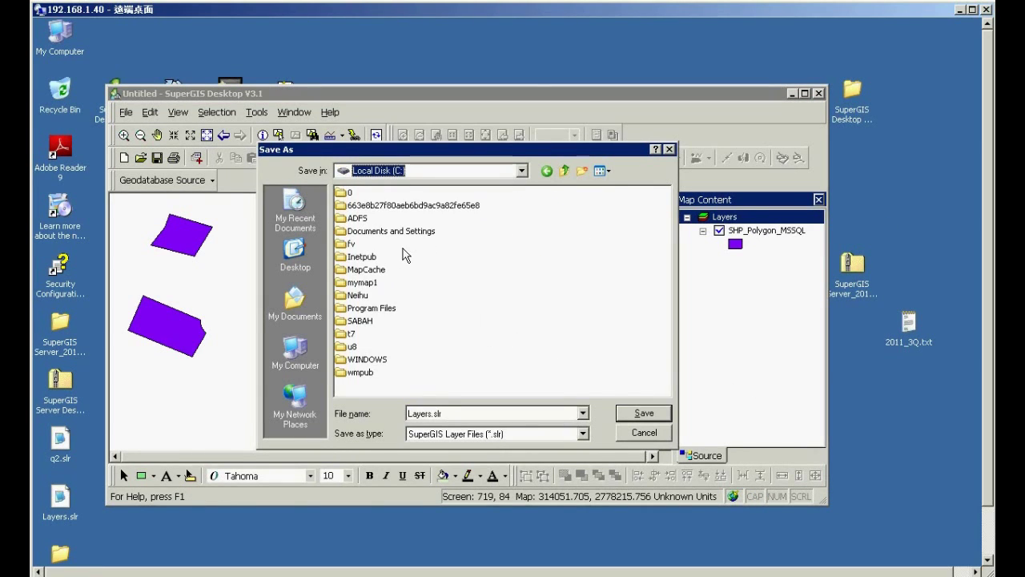
pyautogui.click(583, 171)
pyautogui.write('sql1')
pyautogui.press('Return')
pyautogui.press('Return')
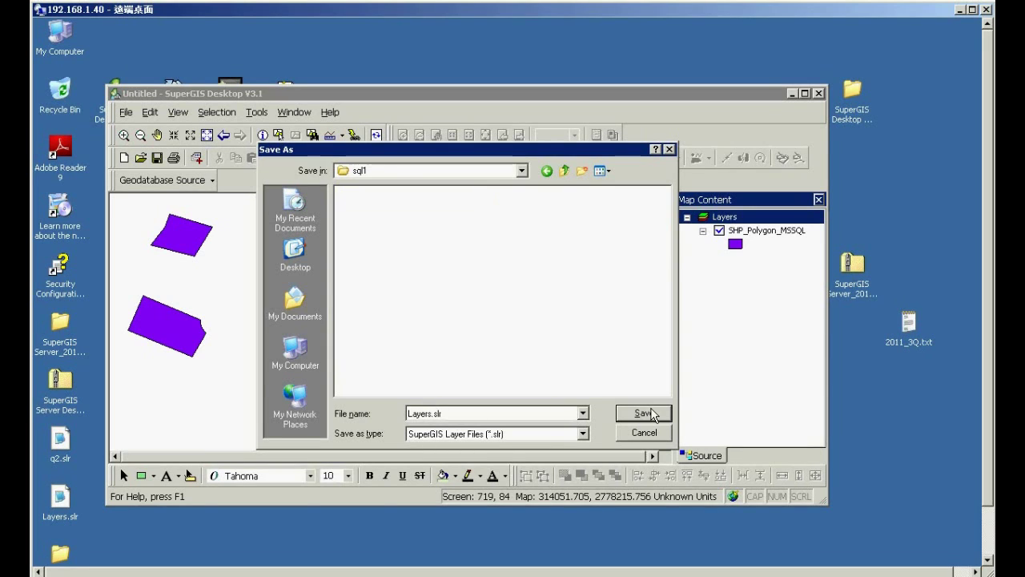
pyautogui.click(651, 414)
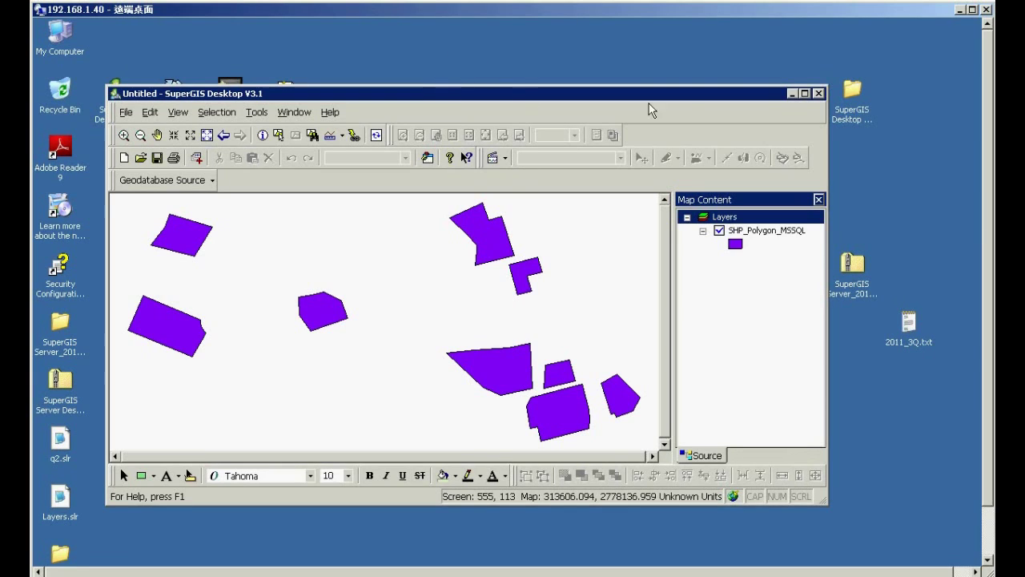
pyautogui.click(819, 94)
pyautogui.click(469, 321)
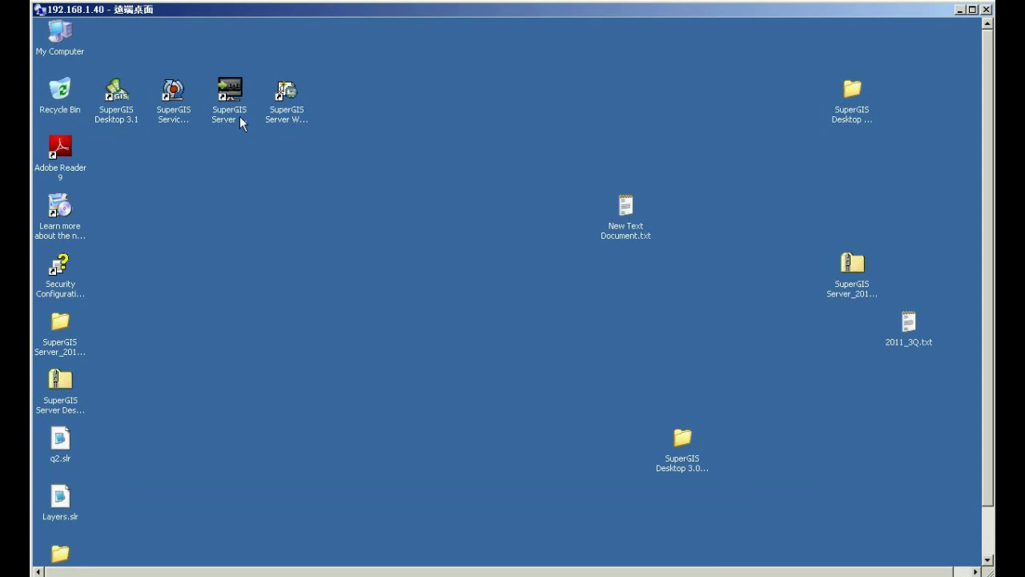
# - Launch SuperGIS Server Maintainer and show the Published Services list
pyautogui.click(237, 118)
pyautogui.doubleClick(233, 124)
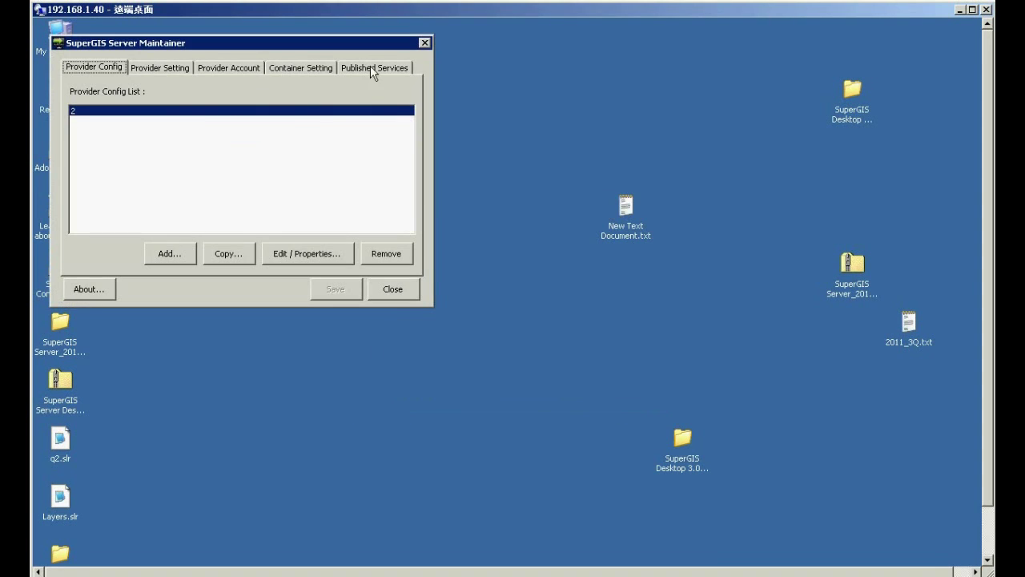
pyautogui.click(354, 69)
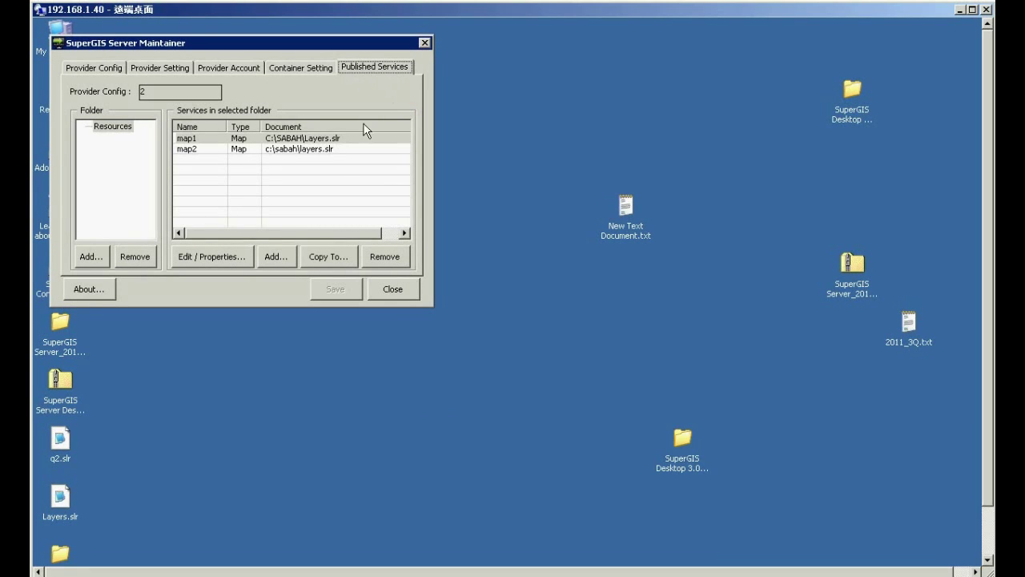
# - Add a new Map service named sql1 with the title sql1
pyautogui.click(278, 257)
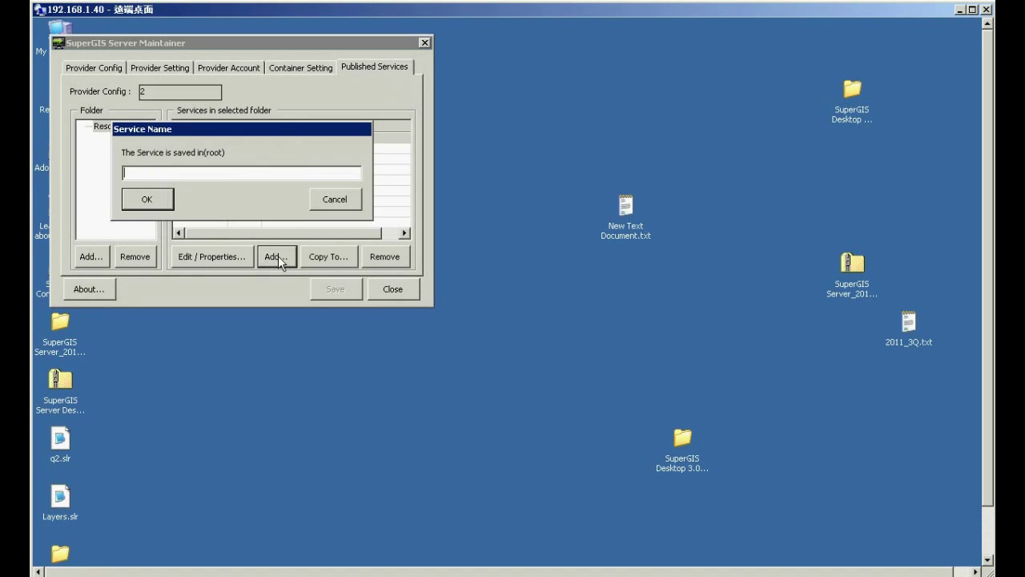
pyautogui.write('sql1')
pyautogui.click(159, 201)
pyautogui.click(218, 177)
pyautogui.write('sq')
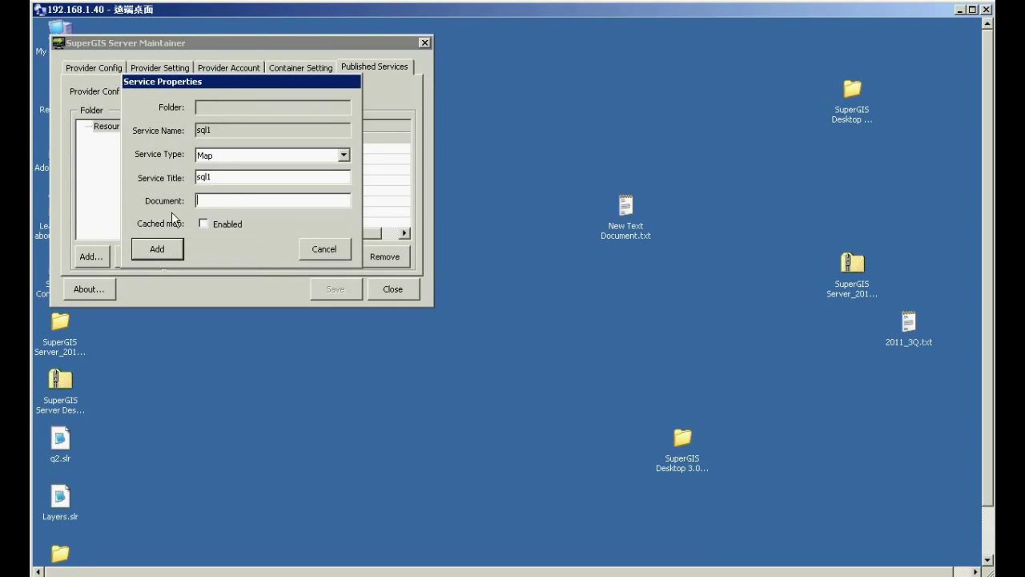
pyautogui.click(202, 205)
# - Browse My Computer to the C:\sql1 folder and select the Layers.slr file
pyautogui.doubleClick(67, 26)
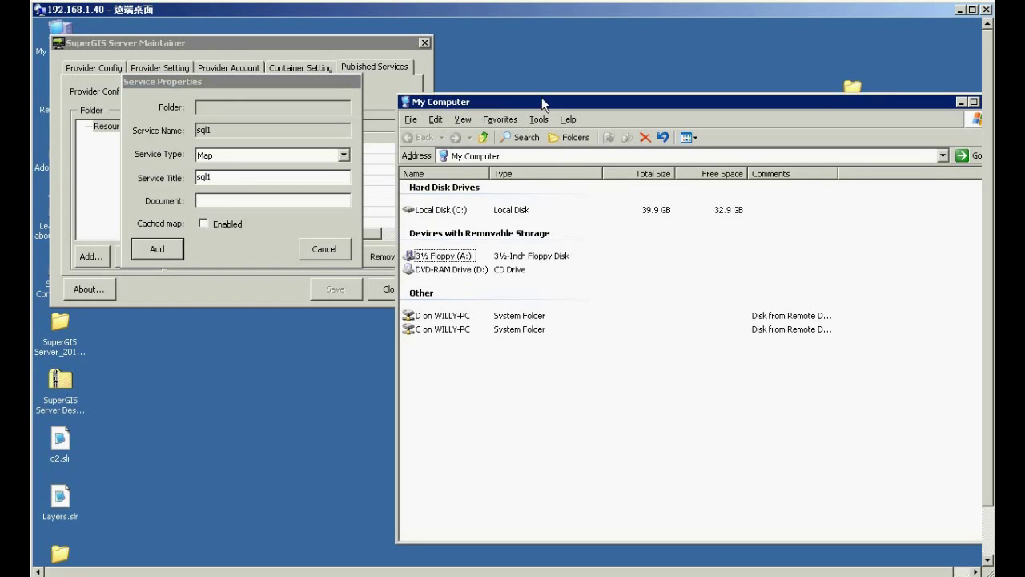
pyautogui.moveTo(545, 102); pyautogui.dragTo(613, 77)
pyautogui.doubleClick(525, 186)
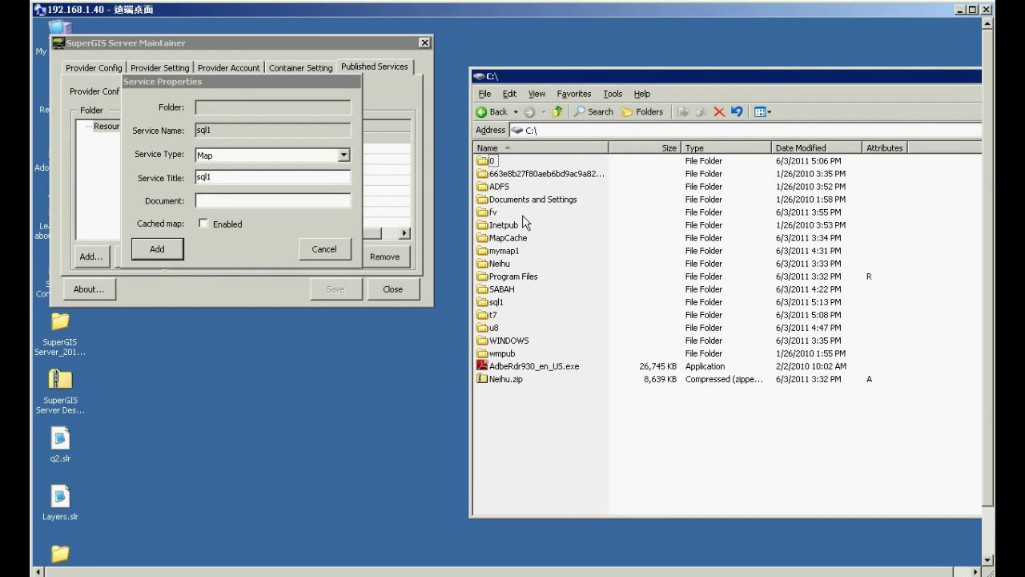
pyautogui.doubleClick(505, 303)
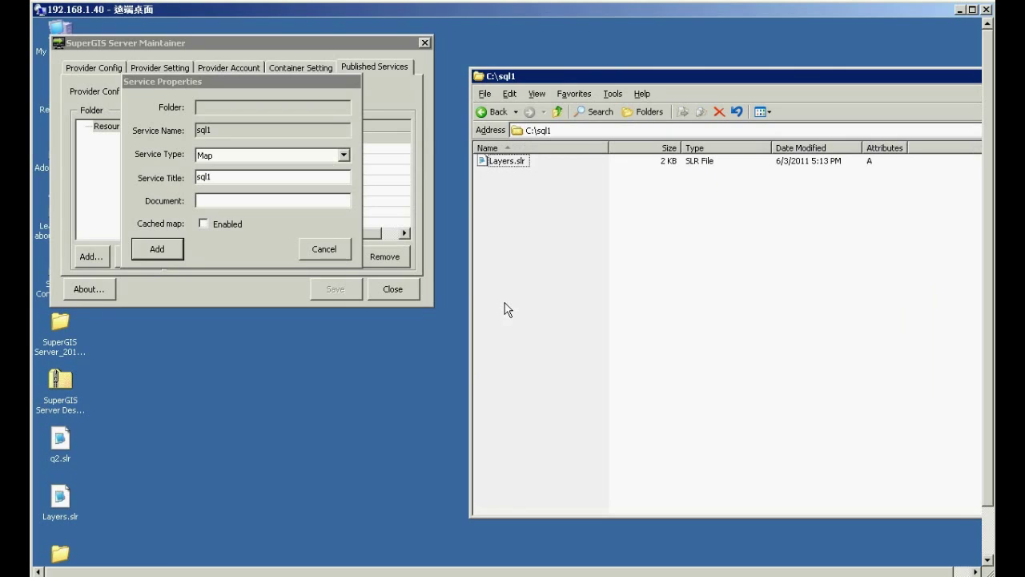
pyautogui.click(513, 163)
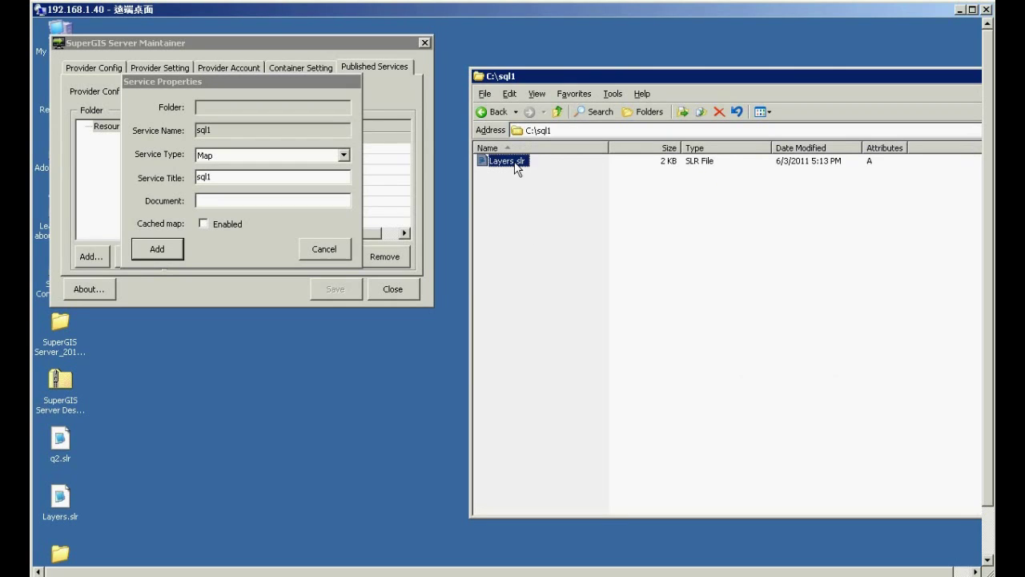
pyautogui.click(282, 201)
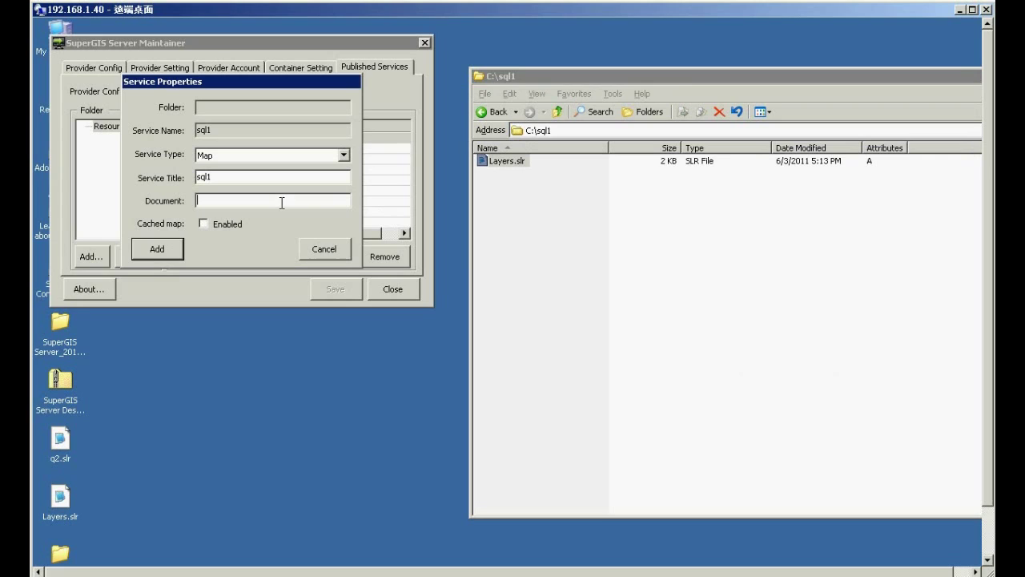
# - Set the document to c:\sql1\layers.slr, add the sql1 service and close the maintainer
pyautogui.write('c:\\sql1\\layers.slr')
pyautogui.click(173, 253)
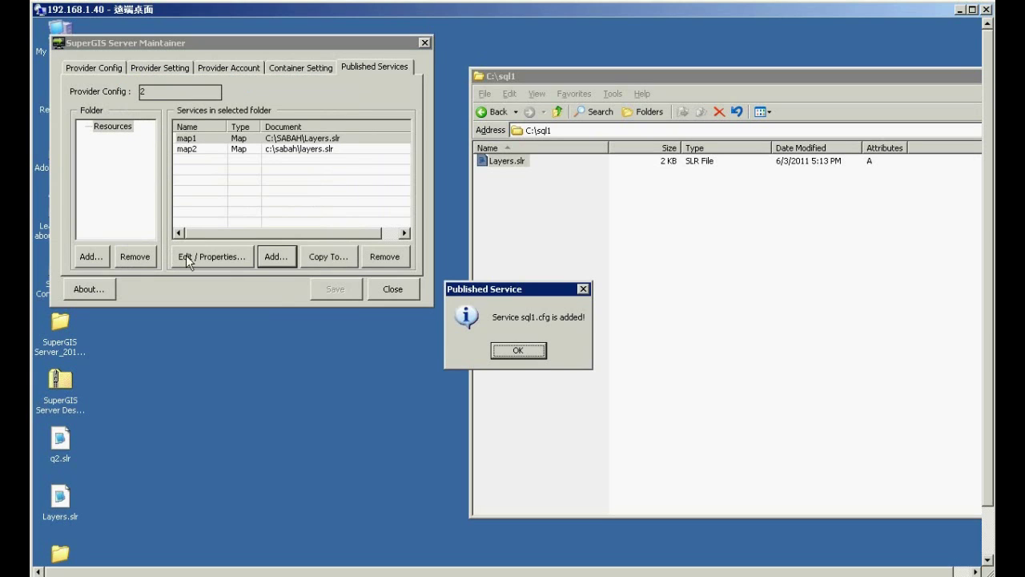
pyautogui.click(532, 350)
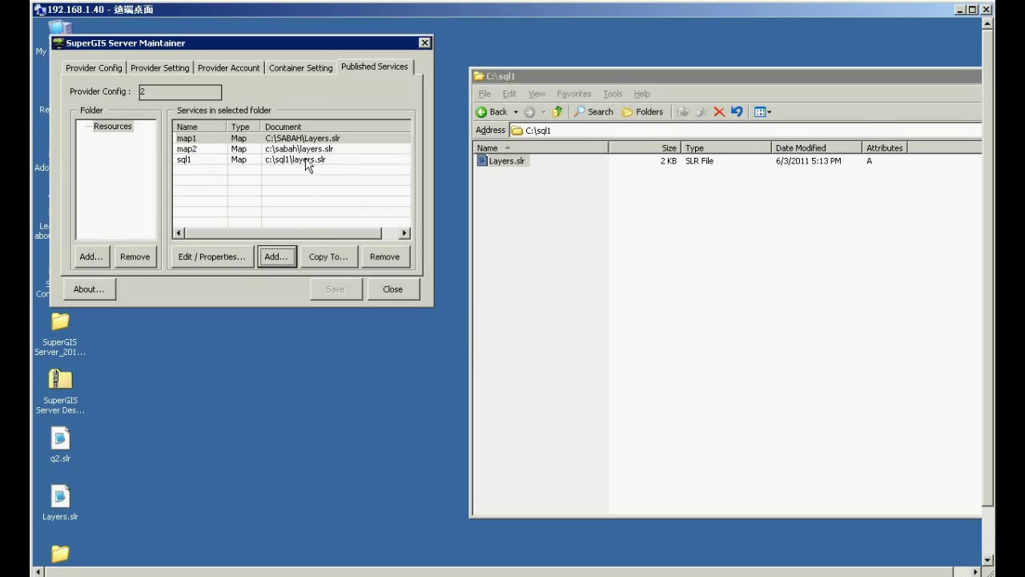
pyautogui.click(410, 293)
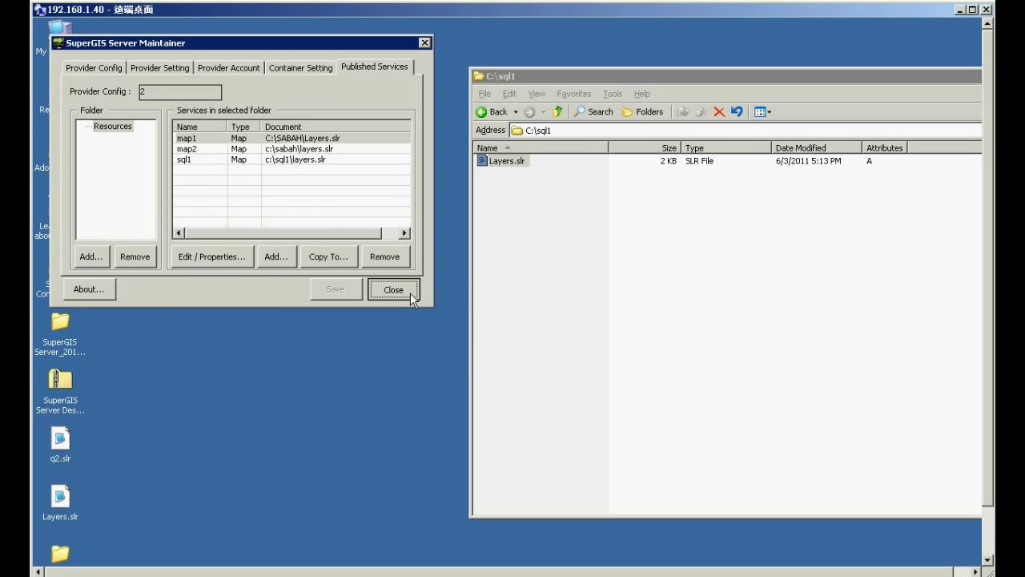
# - Launch SuperGIS Server Web Designer and start designing an Ultra website
pyautogui.click(295, 119)
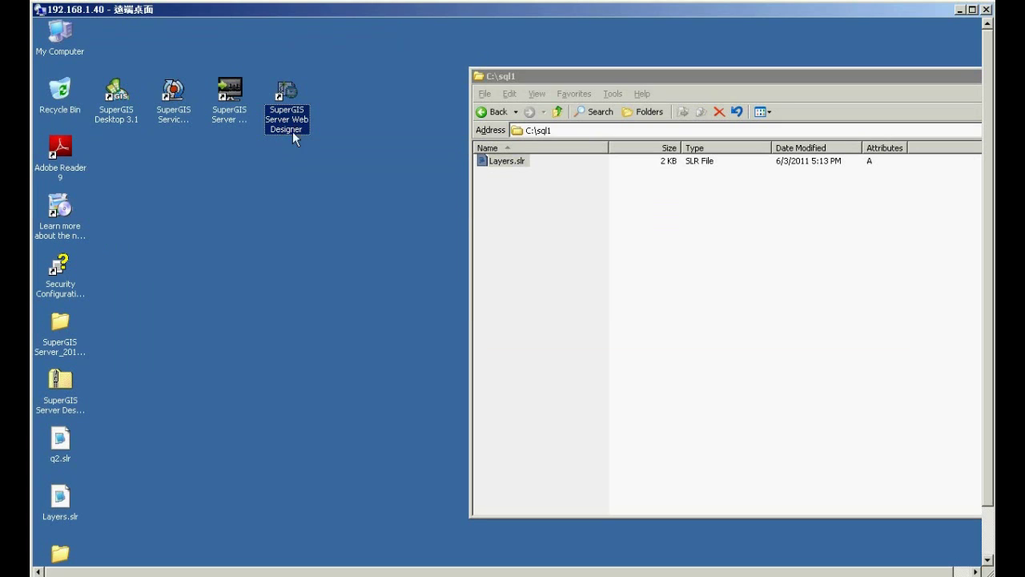
pyautogui.doubleClick(298, 133)
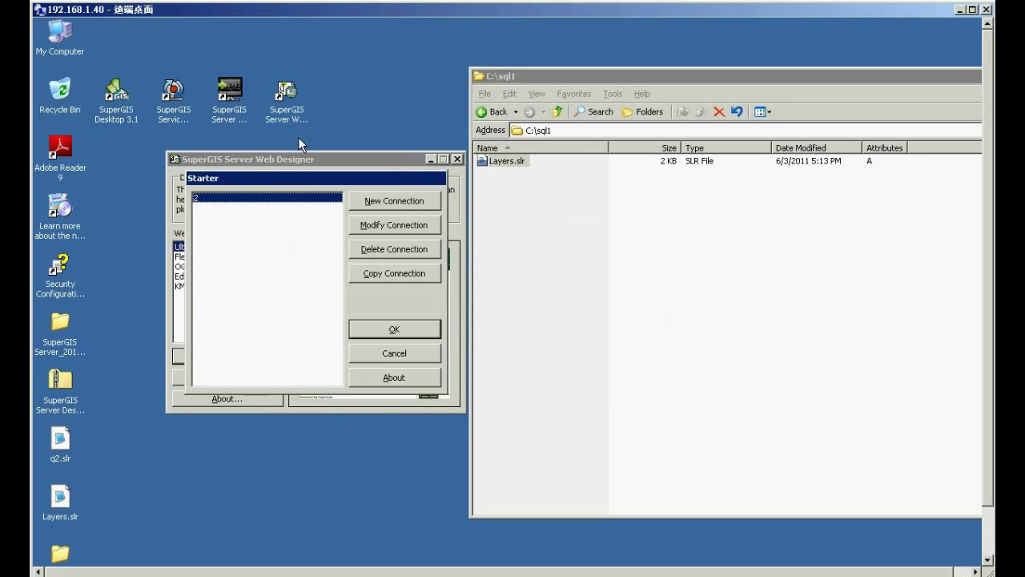
pyautogui.click(384, 331)
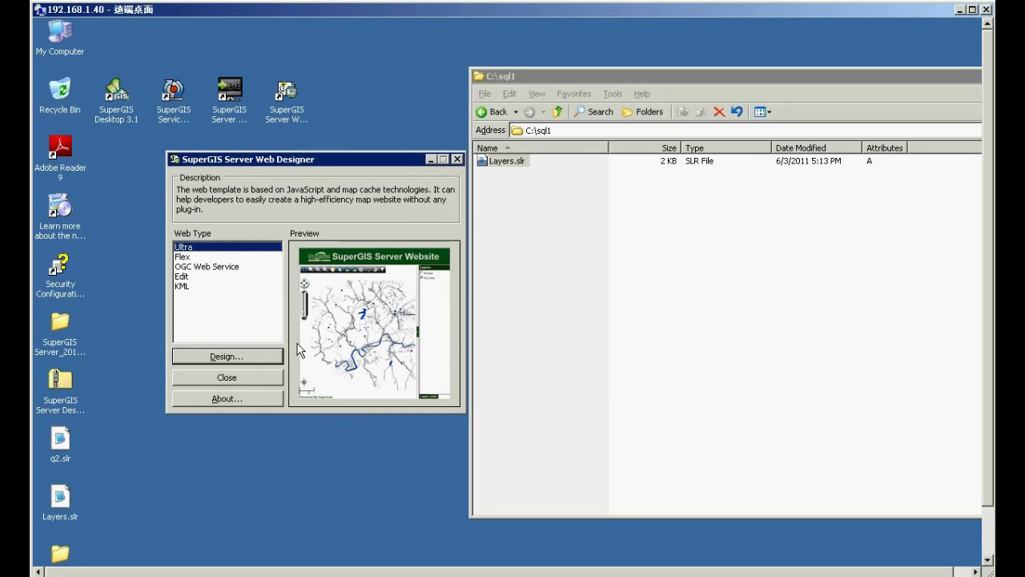
pyautogui.click(252, 356)
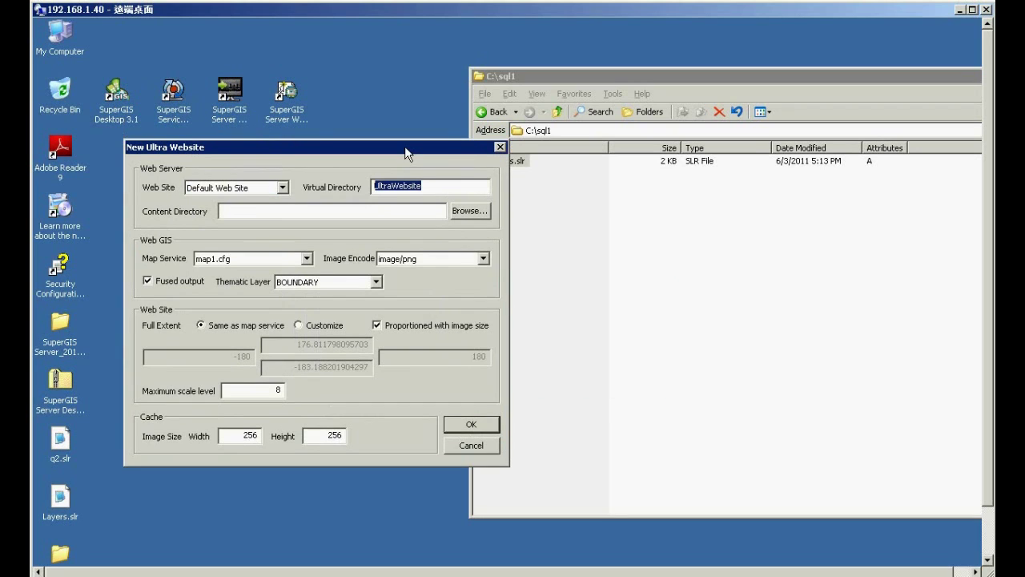
# - Set virtual directory sql1, content directory c:\sql1 and map service sql1.cfg, and create the site
pyautogui.write('sql1')
pyautogui.click(401, 212)
pyautogui.write('c:\\sql1')
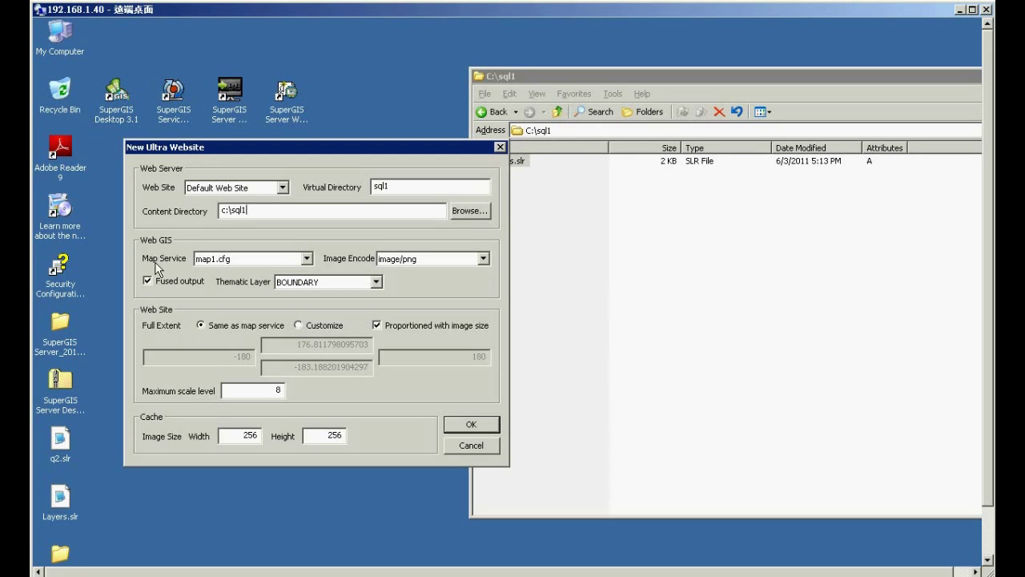
pyautogui.click(307, 259)
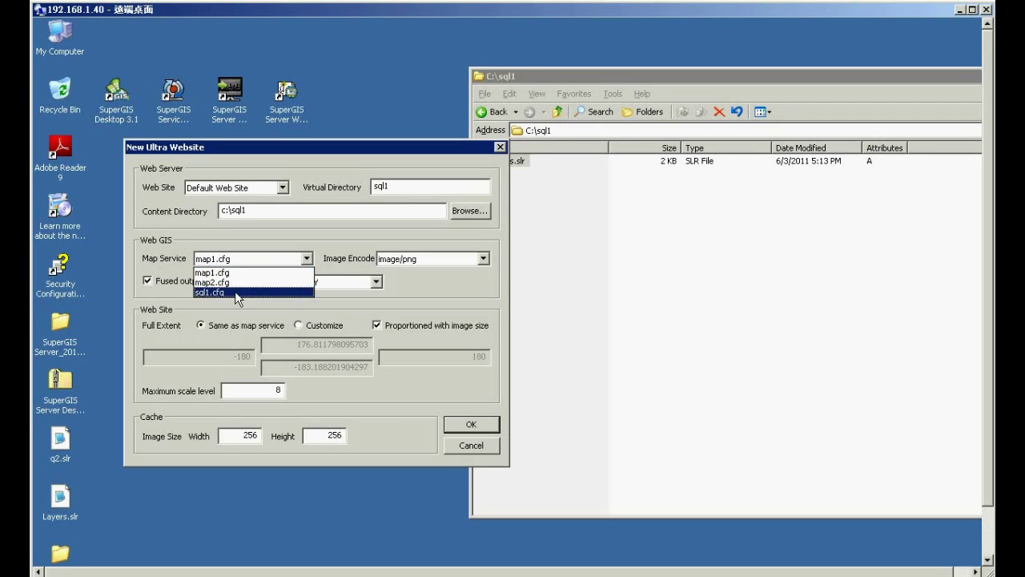
pyautogui.click(235, 290)
pyautogui.click(472, 424)
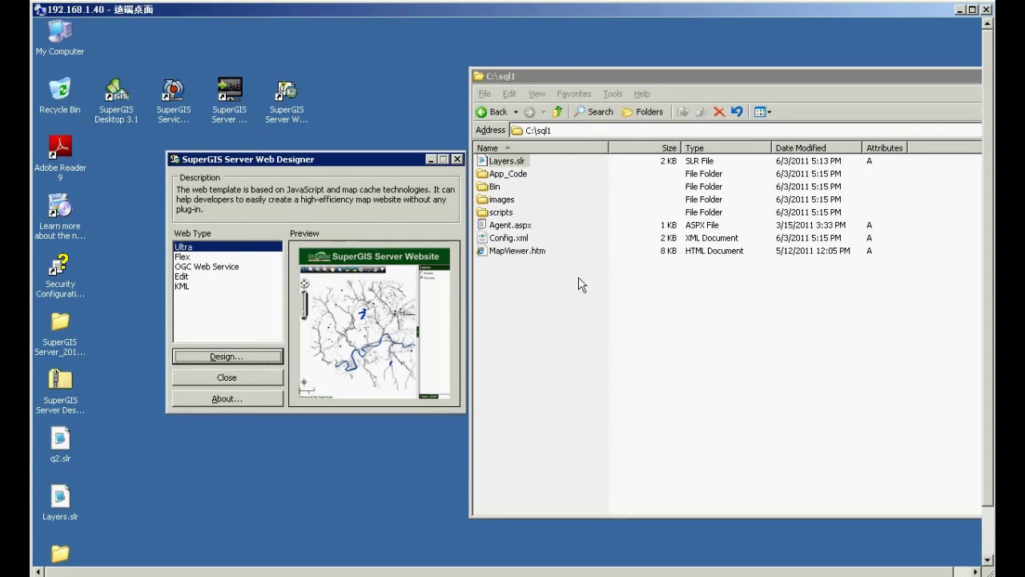
pyautogui.moveTo(990, 309); pyautogui.dragTo(990, 340)
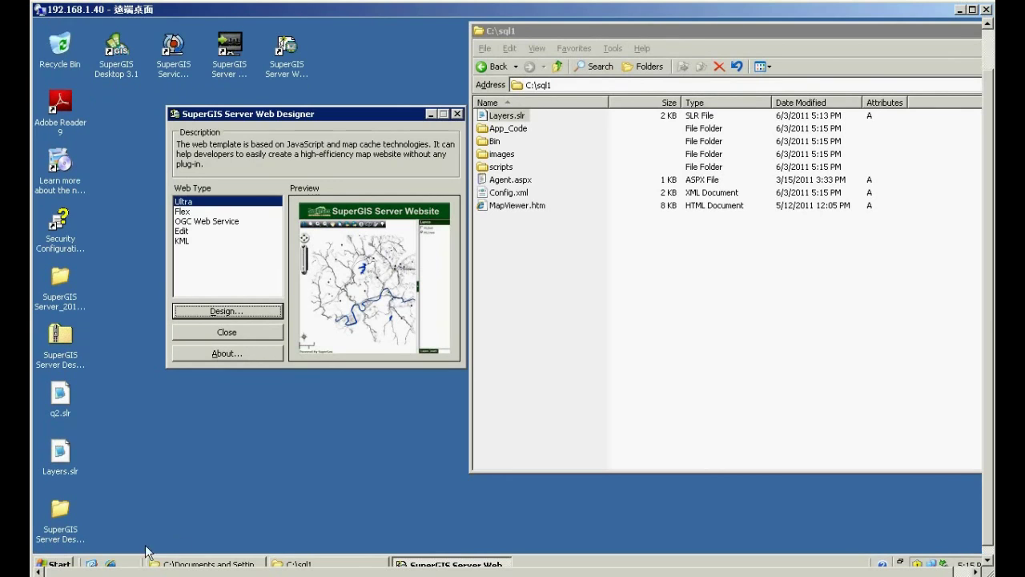
pyautogui.click(112, 565)
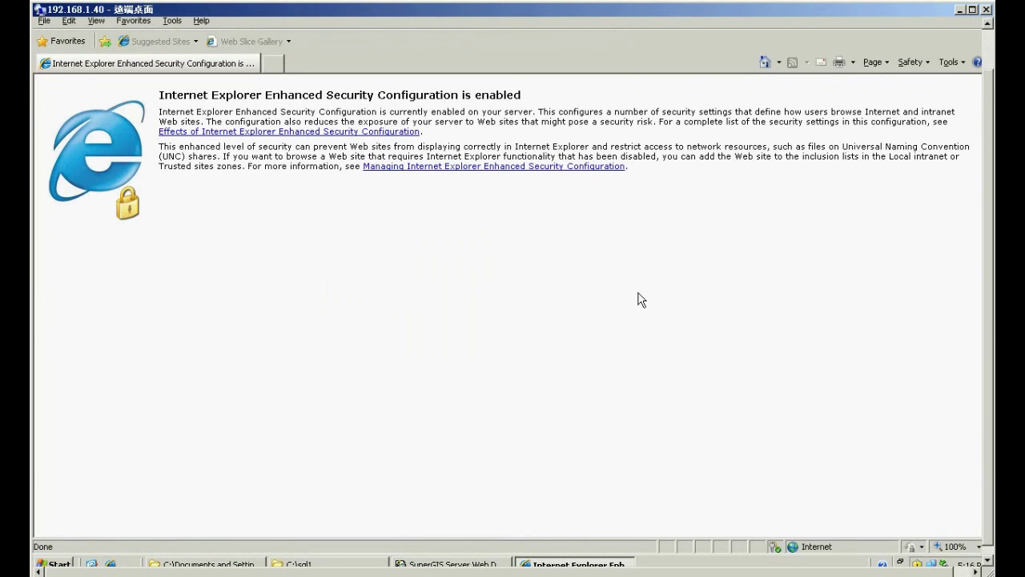
pyautogui.click(991, 100)
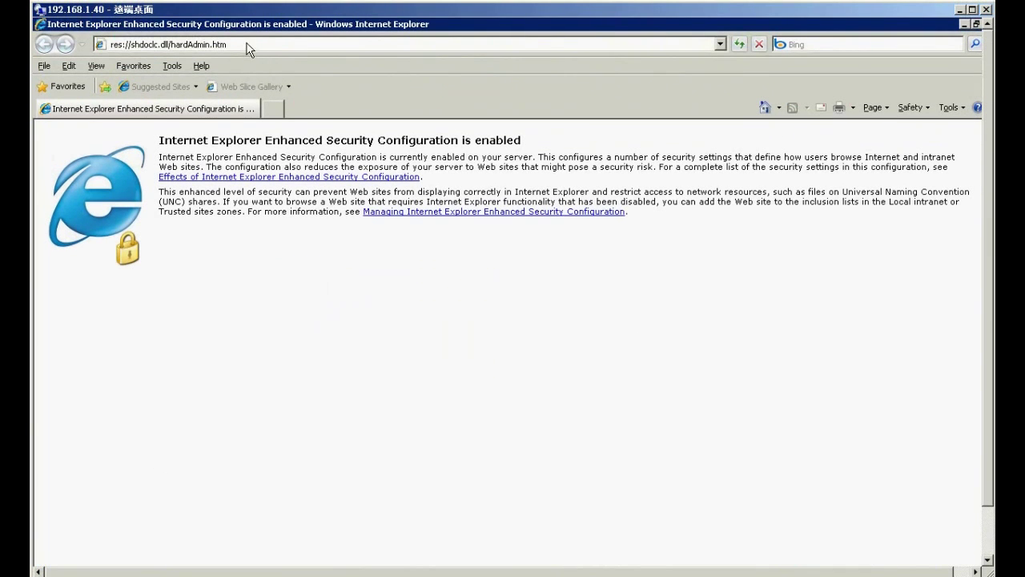
pyautogui.click(248, 45)
pyautogui.write('http://')
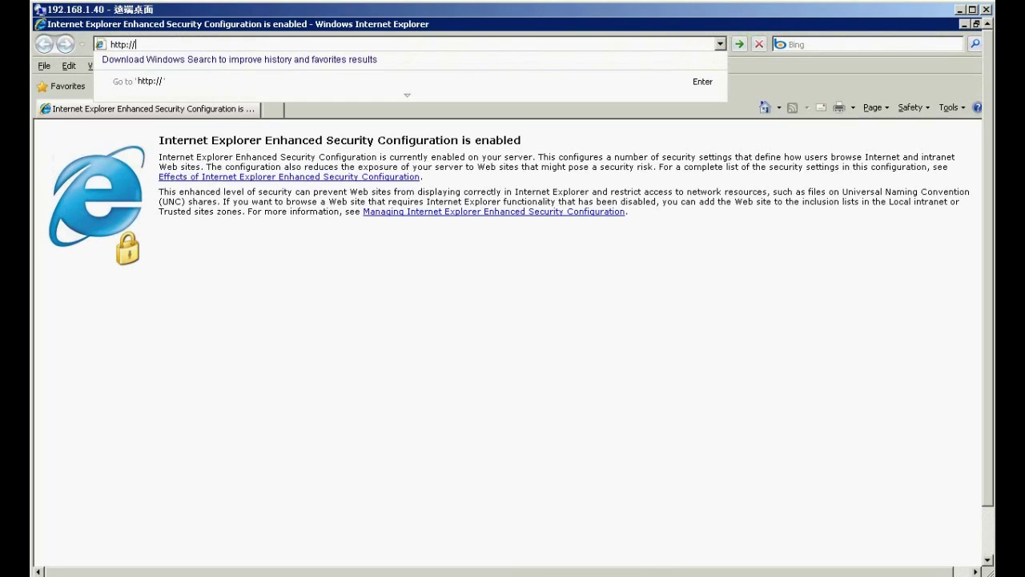
pyautogui.write('localhost/')
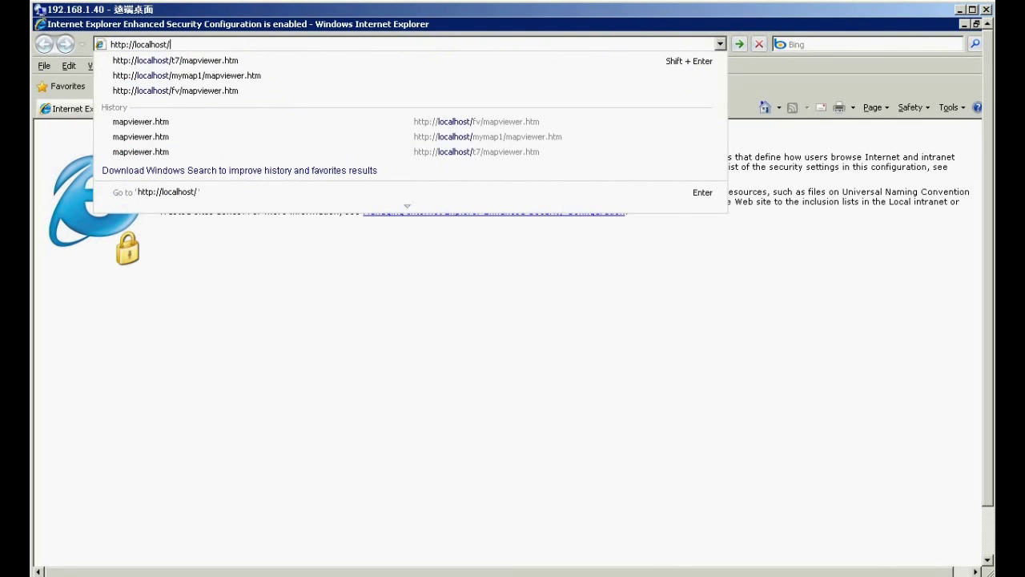
pyautogui.write('sql1/mapv')
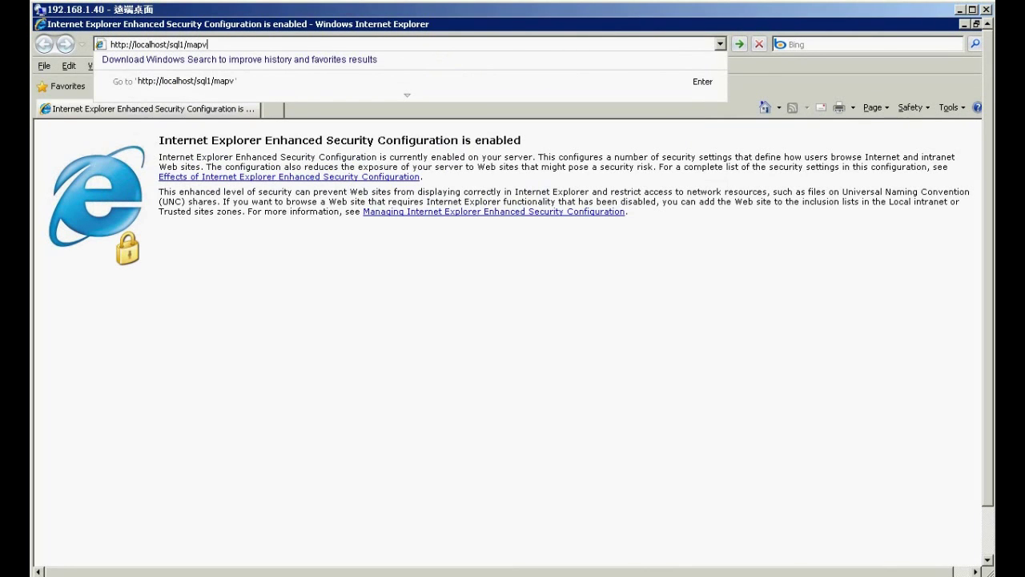
pyautogui.write('iewer.htm')
pyautogui.press('Return')
pyautogui.click(601, 360)
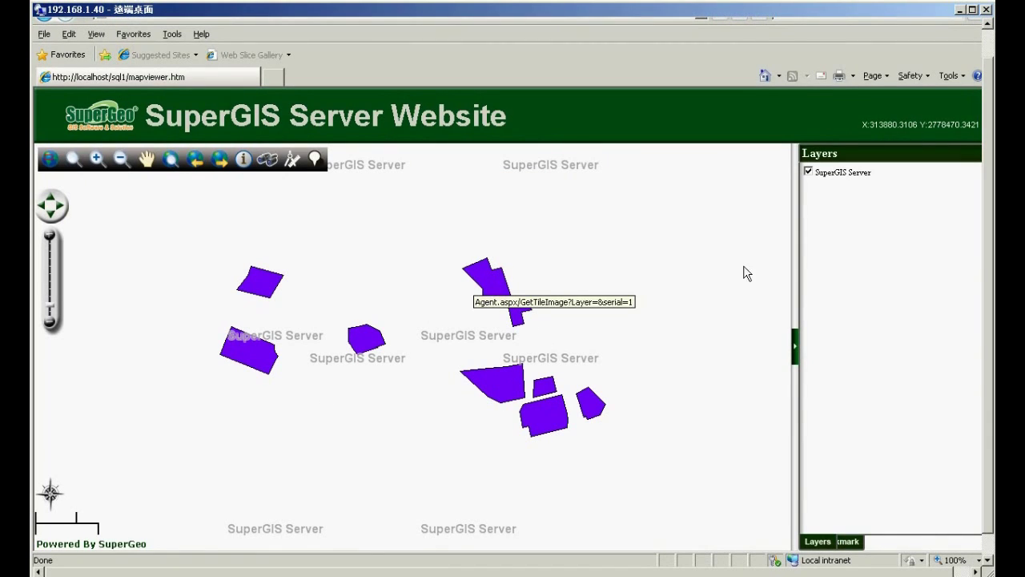
# - Drag a Zoom In rectangle around the cluster of purple polygons
pyautogui.scroll(1, 990, 316)
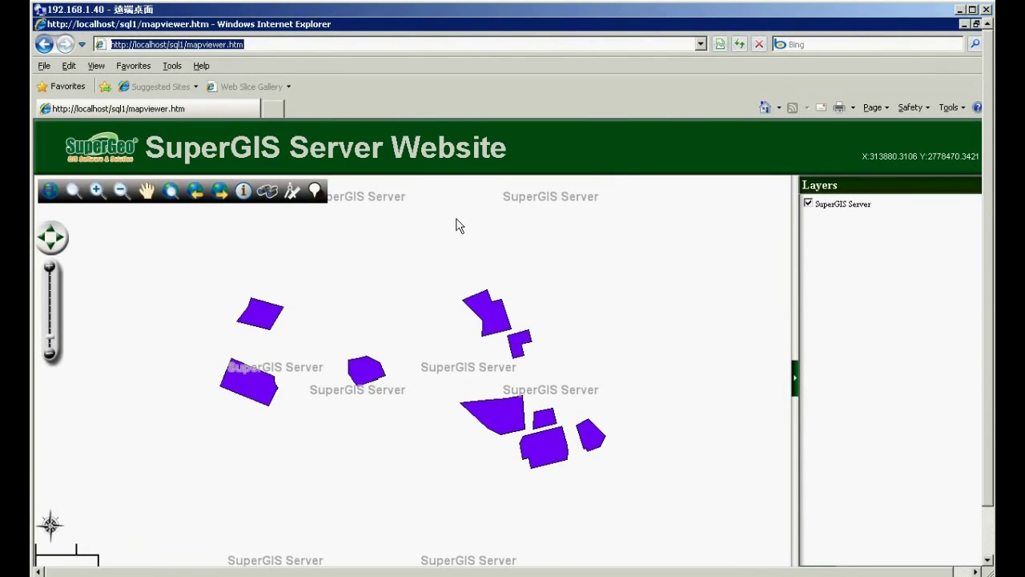
pyautogui.click(97, 191)
pyautogui.moveTo(264, 296); pyautogui.dragTo(566, 453)
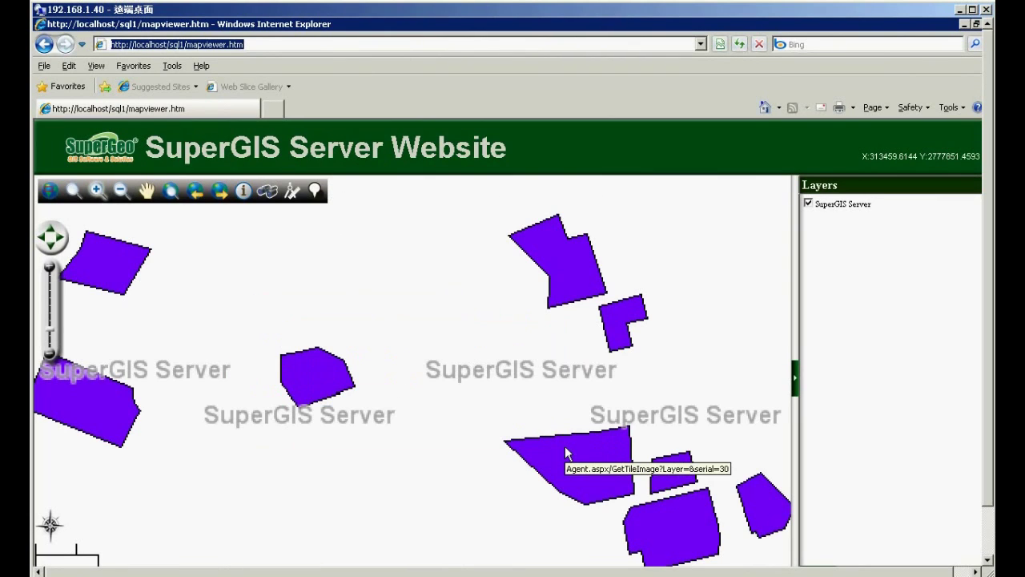